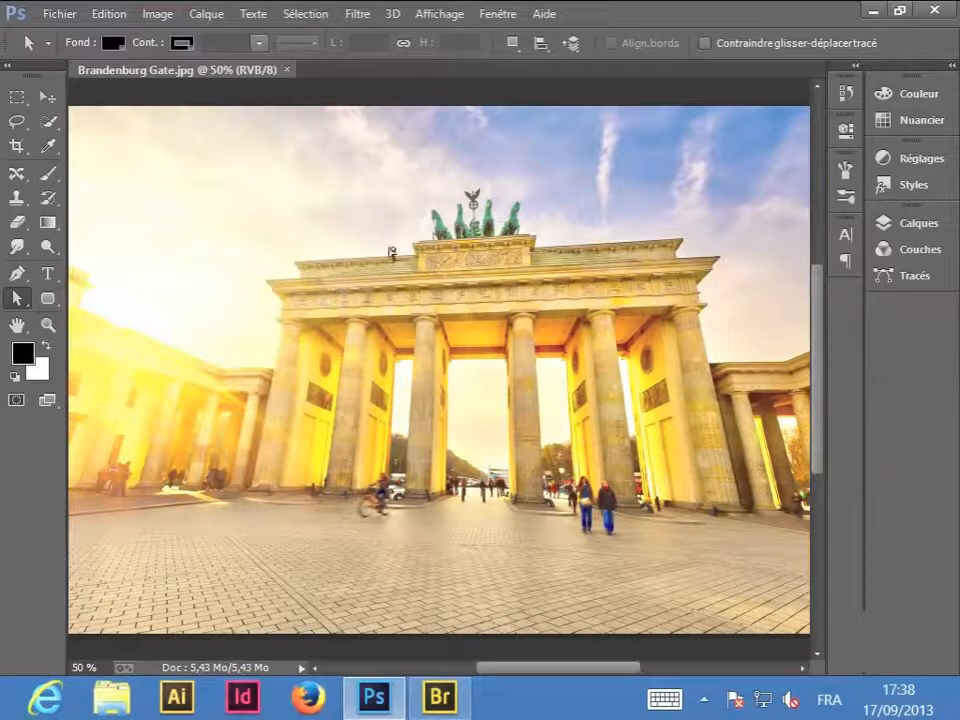
- Duplicate the background layer of the Brandenburg Gate photo
{"action": "left_click", "coordinate": [912, 225]}
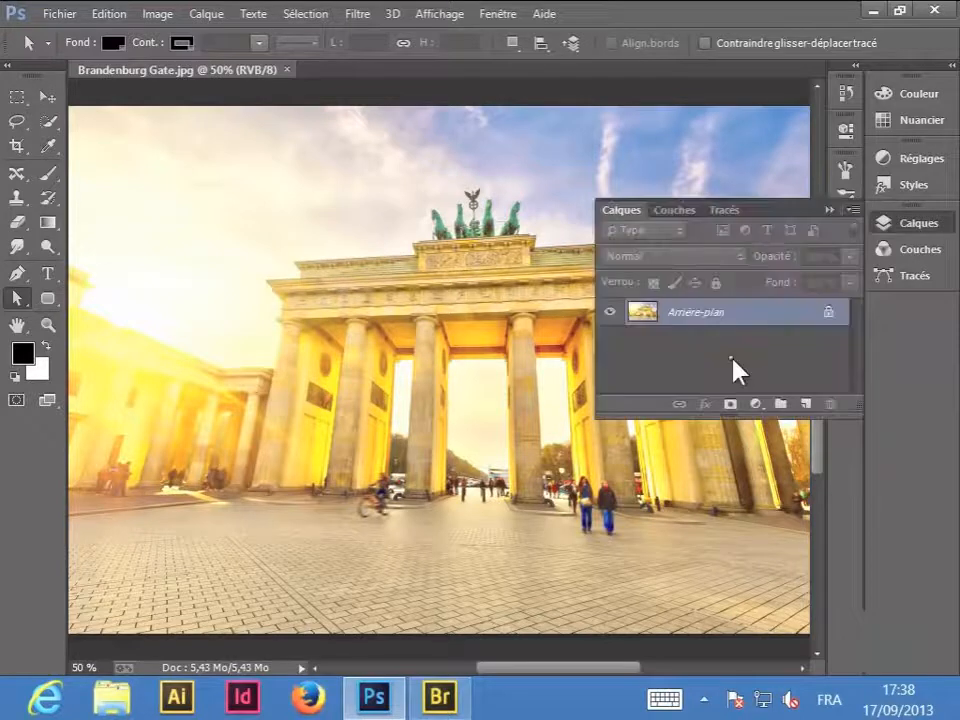
{"action": "left_click", "coordinate": [851, 211]}
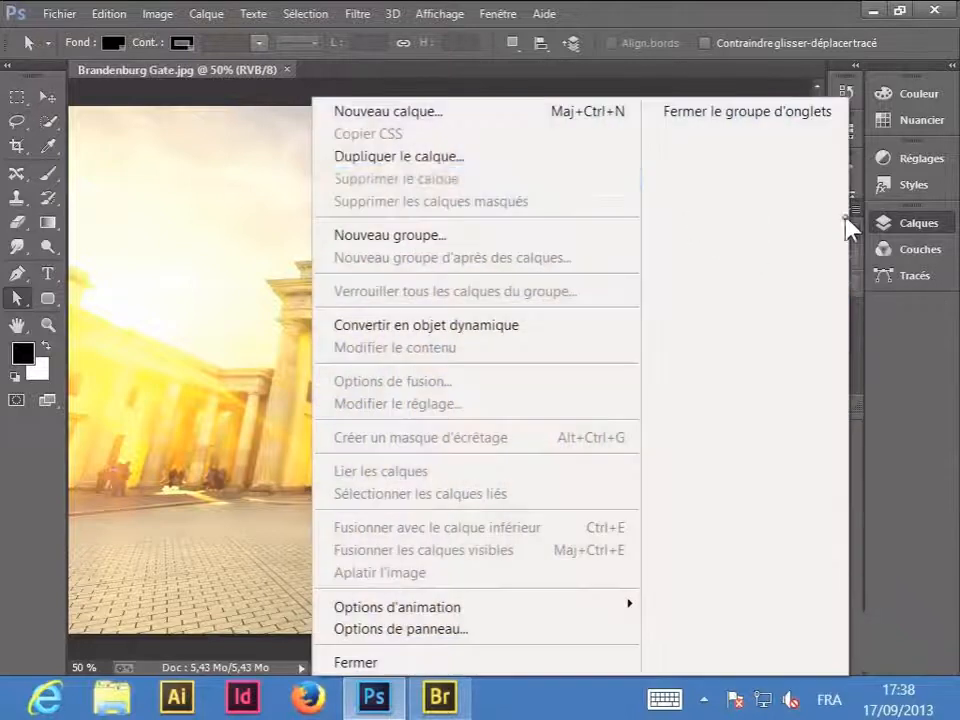
{"action": "left_click", "coordinate": [542, 158]}
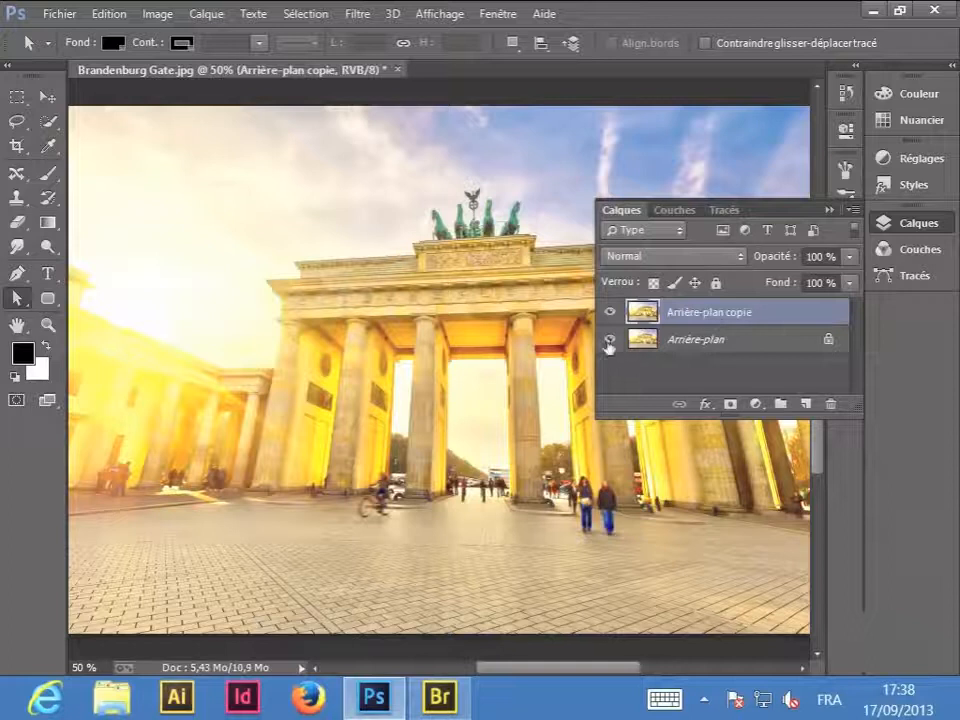
{"action": "left_click", "coordinate": [912, 226]}
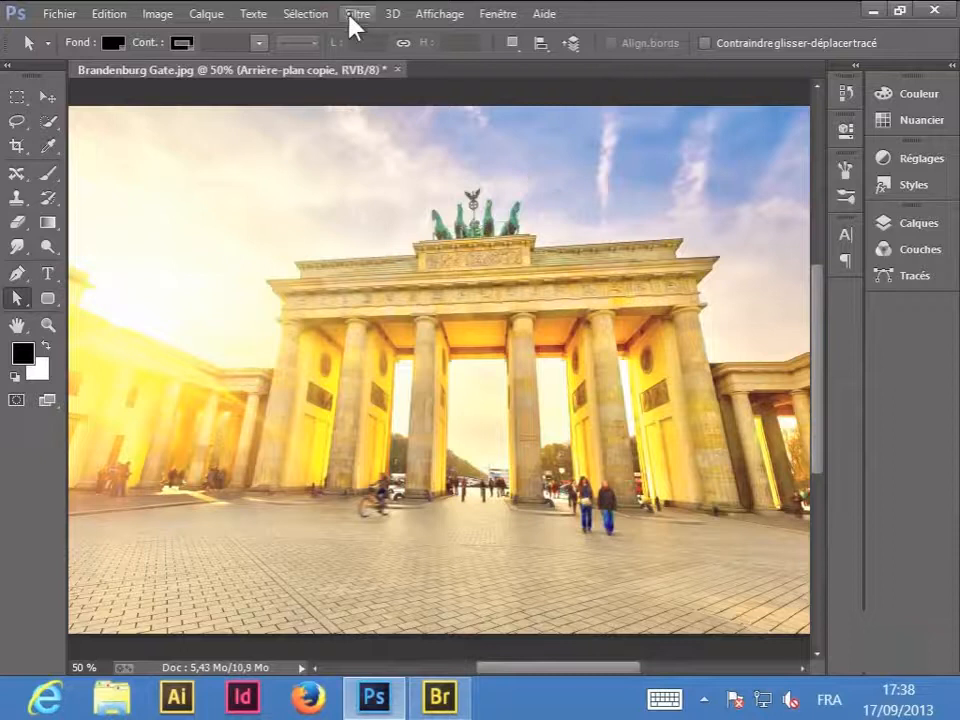
- Open the Camera Raw filter on the copied layer and overlay the alignment grid with wider spacing
{"action": "left_click", "coordinate": [356, 16]}
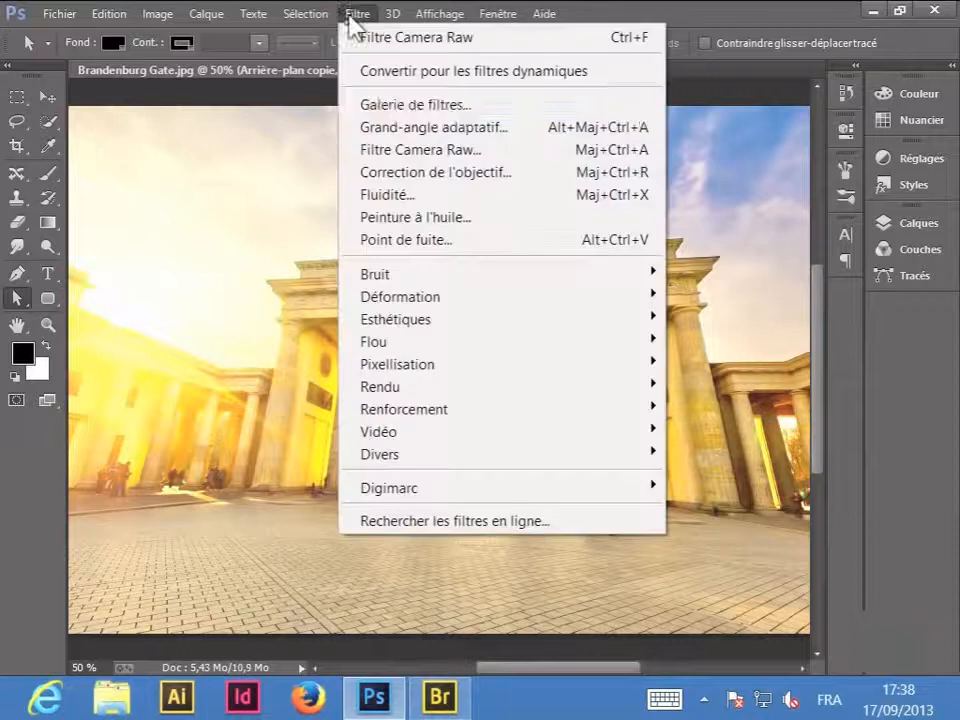
{"action": "left_click", "coordinate": [357, 152]}
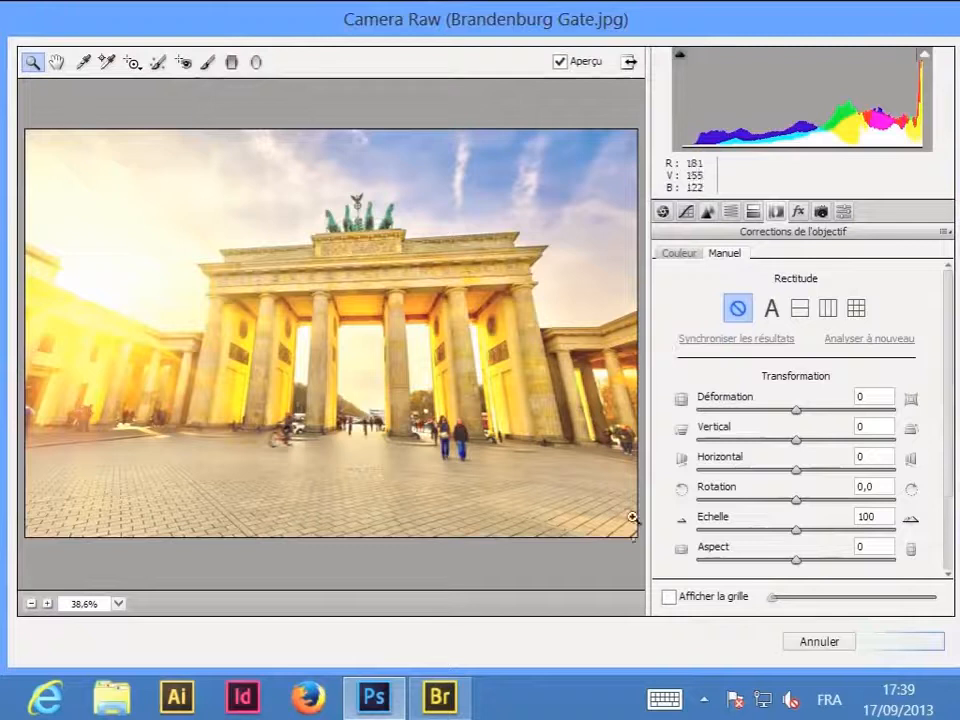
{"action": "left_click", "coordinate": [668, 602]}
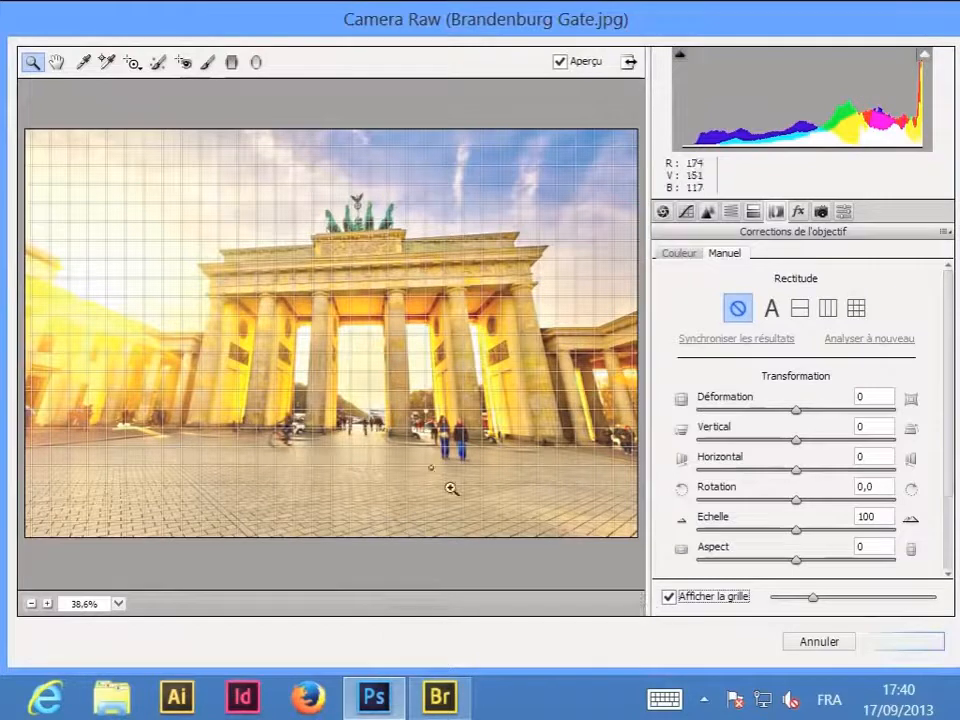
{"action": "left_click", "coordinate": [369, 310]}
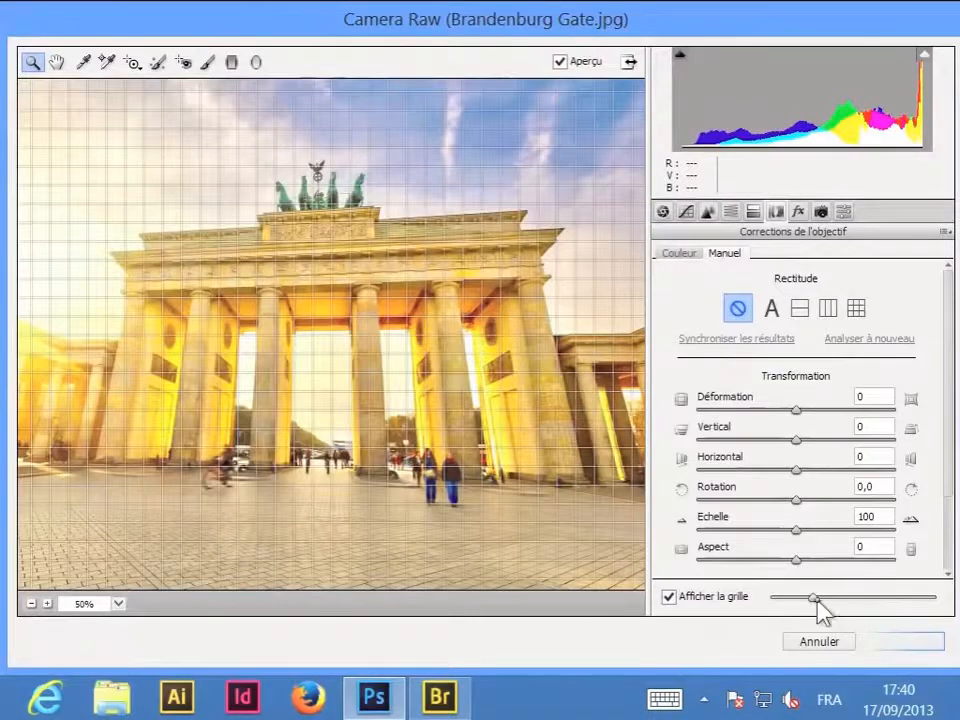
{"action": "left_click_drag", "start_coordinate": [813, 598], "coordinate": [859, 603]}
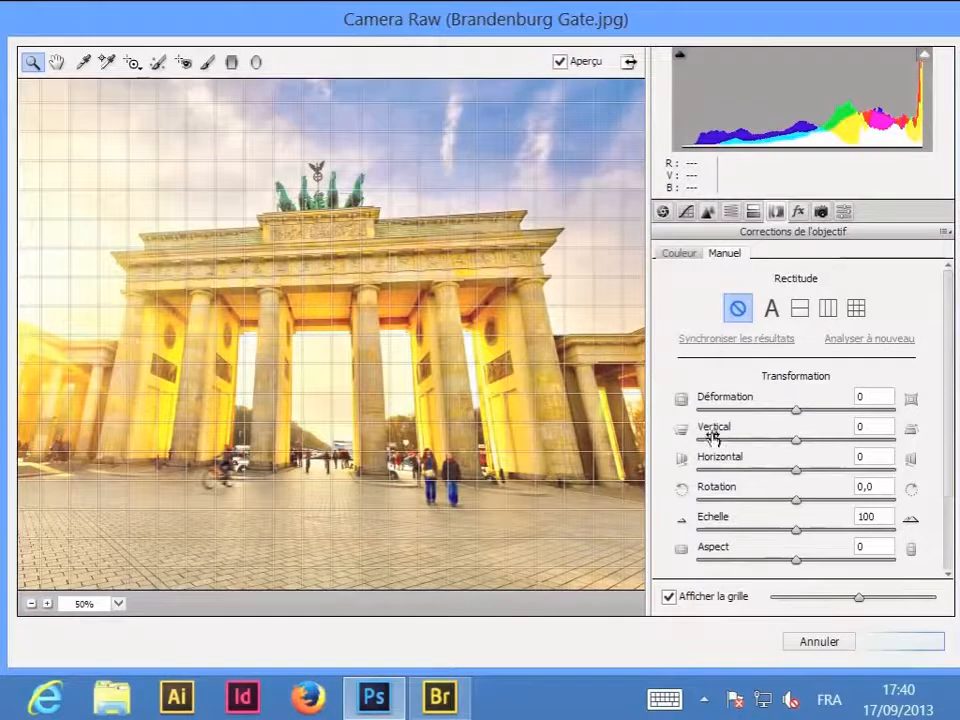
- Try a slight negative lens distortion and reset it to 0, then set the vertical perspective correction to -49
{"action": "mouse_move", "coordinate": [797, 411]}
{"action": "left_mouse_down"}
{"action": "mouse_move", "coordinate": [781, 415]}
{"action": "mouse_move", "coordinate": [847, 415]}
{"action": "mouse_move", "coordinate": [690, 412]}
{"action": "mouse_move", "coordinate": [794, 420]}
{"action": "left_mouse_up"}
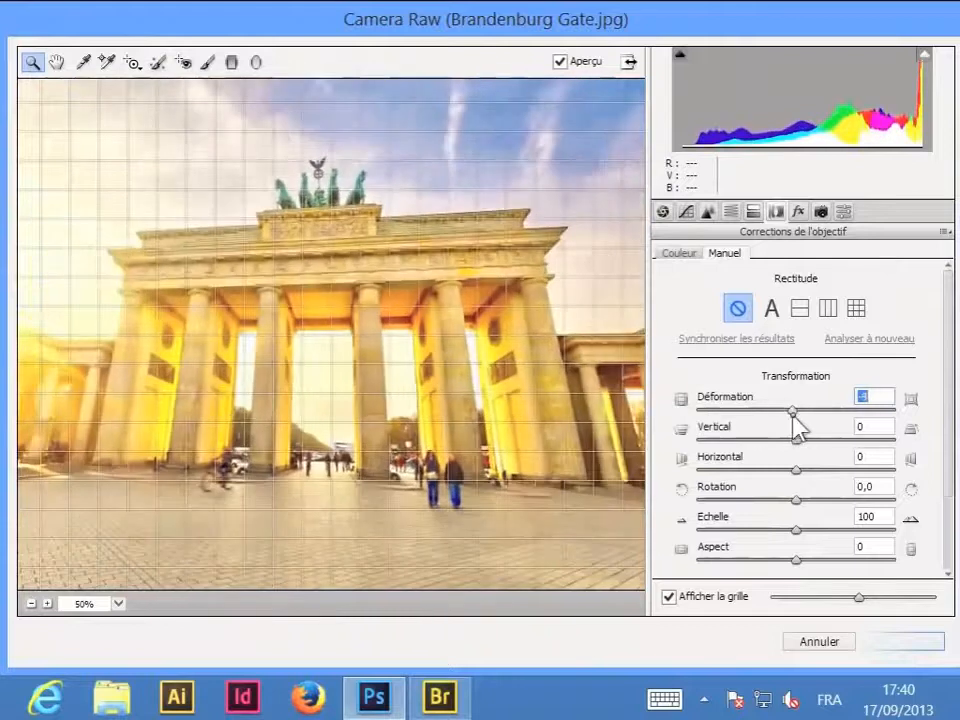
{"action": "type", "text": "0"}
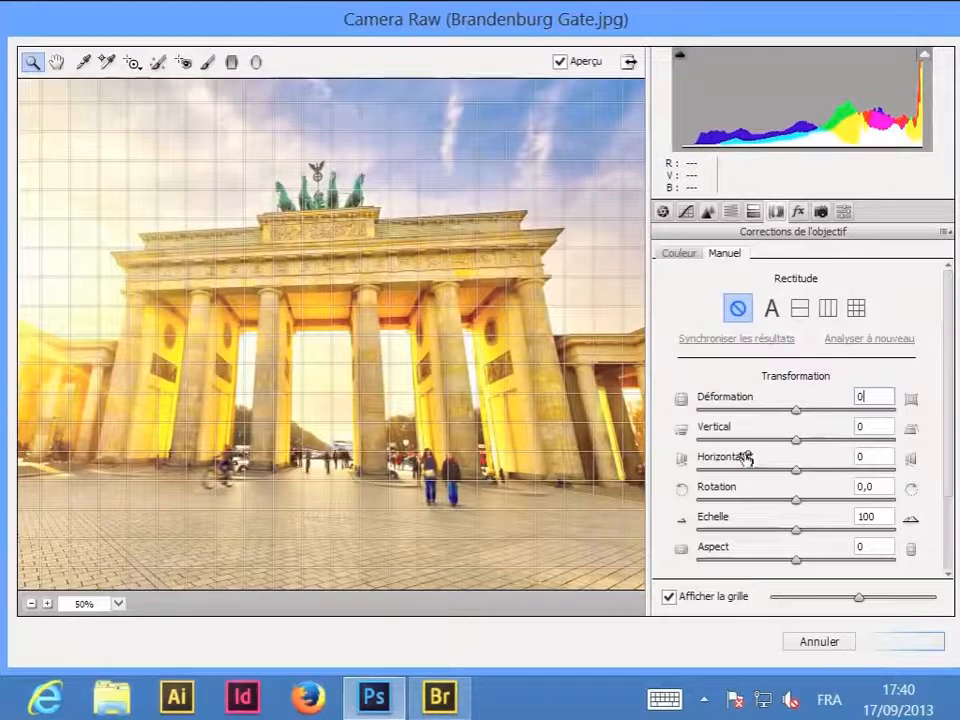
{"action": "left_click_drag", "start_coordinate": [797, 441], "coordinate": [748, 441]}
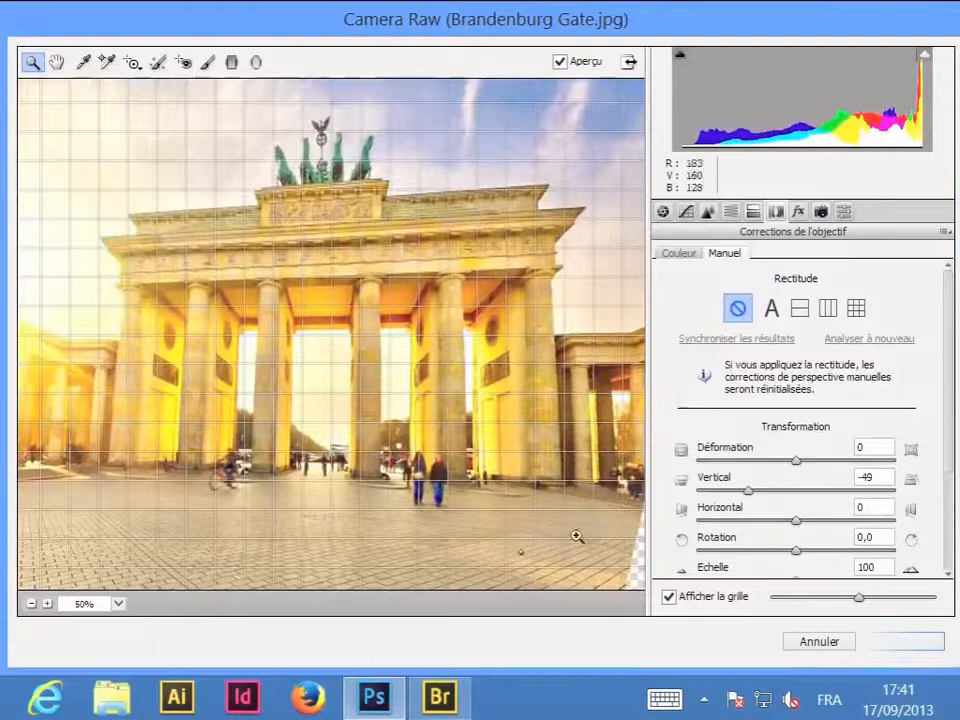
{"action": "left_click", "coordinate": [31, 604]}
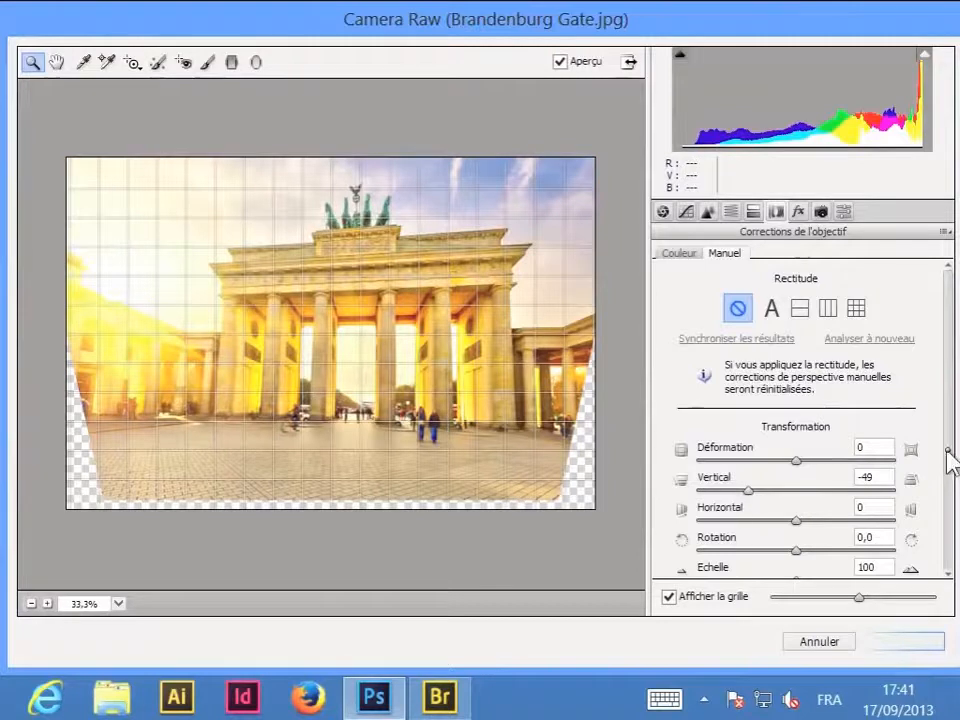
- Try the horizontal perspective and a rotation of -0.9, returning both to 0
{"action": "left_click_drag", "start_coordinate": [949, 454], "coordinate": [937, 540]}
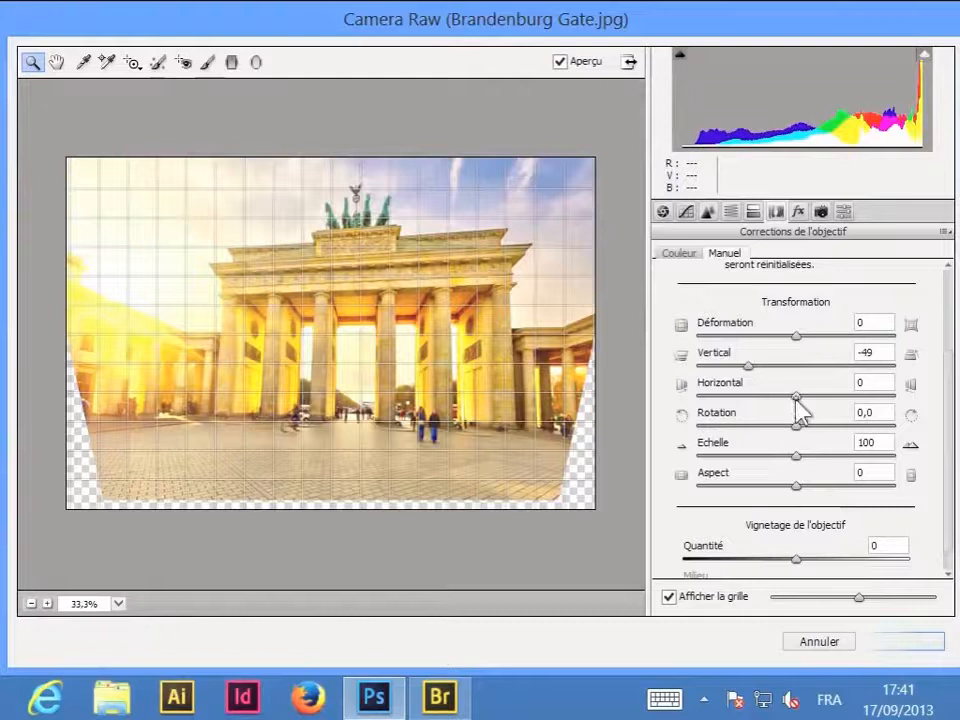
{"action": "mouse_move", "coordinate": [806, 408]}
{"action": "left_mouse_down"}
{"action": "mouse_move", "coordinate": [814, 407]}
{"action": "mouse_move", "coordinate": [799, 411]}
{"action": "left_mouse_up"}
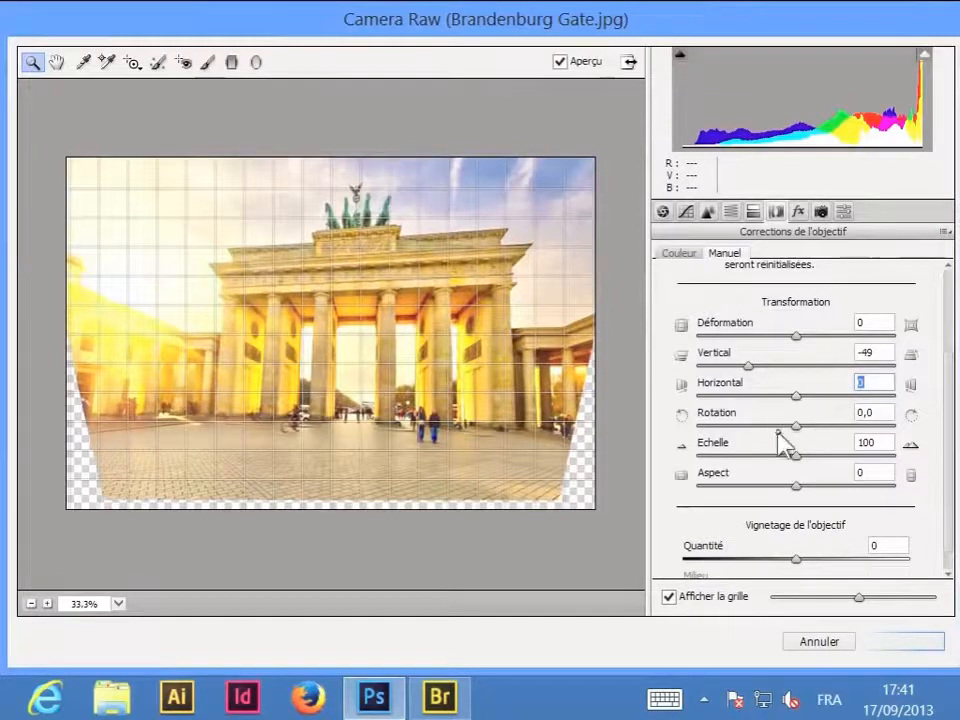
{"action": "mouse_move", "coordinate": [796, 424]}
{"action": "left_mouse_down"}
{"action": "mouse_move", "coordinate": [831, 426]}
{"action": "mouse_move", "coordinate": [790, 438]}
{"action": "left_mouse_up"}
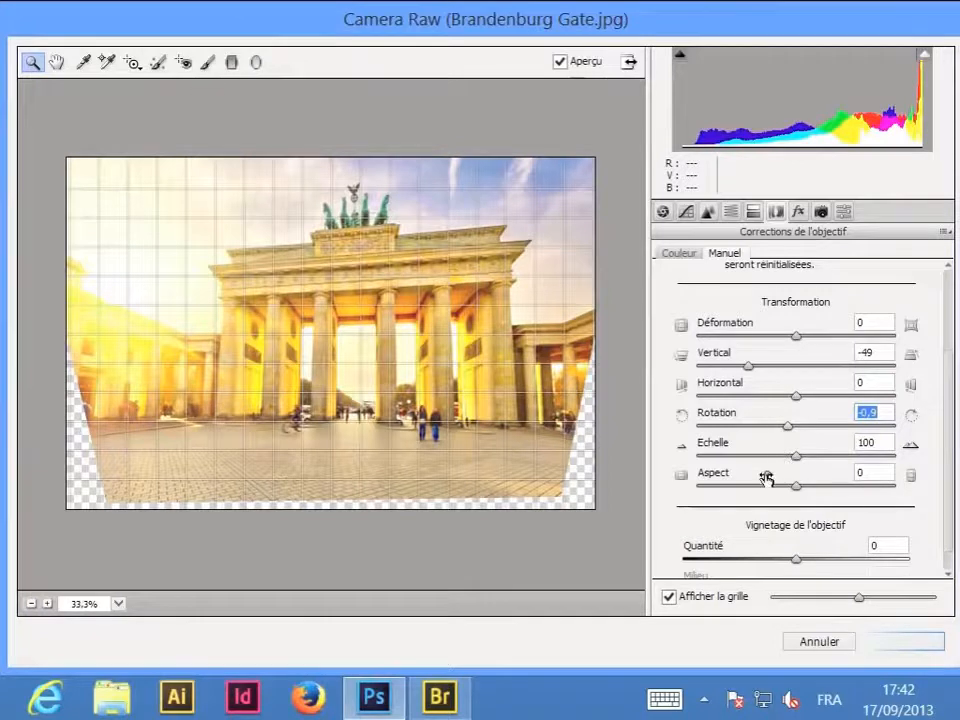
{"action": "type", "text": "0"}
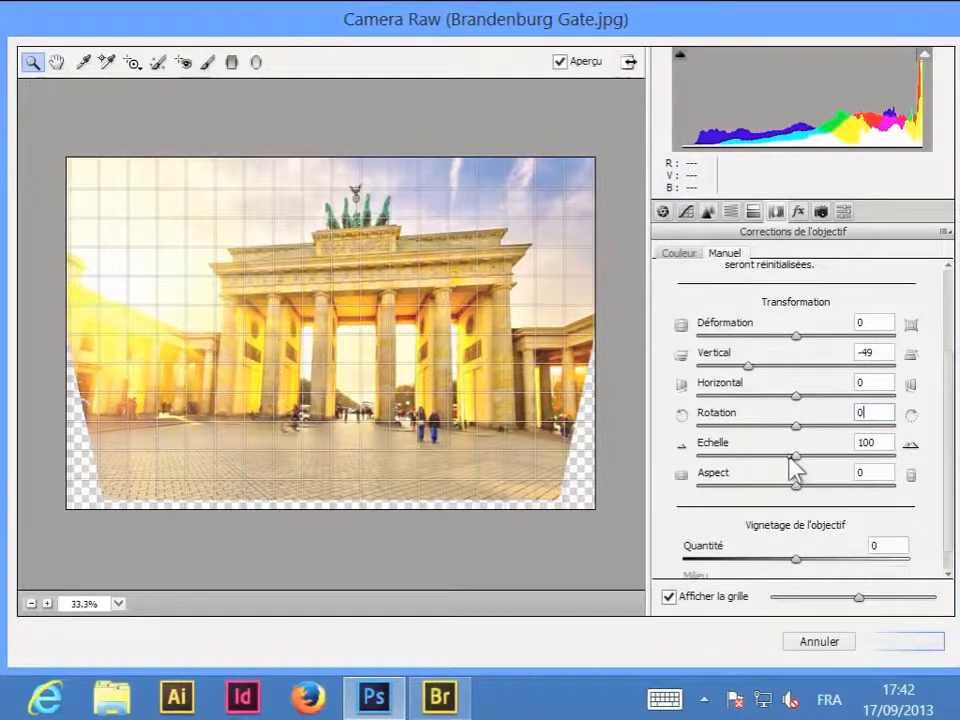
- Scale the image to 115 to fill the empty corners, and try an aspect of -11 before resetting it to 0
{"action": "left_click_drag", "start_coordinate": [798, 456], "coordinate": [810, 458]}
{"action": "left_click_drag", "start_coordinate": [814, 459], "coordinate": [827, 460]}
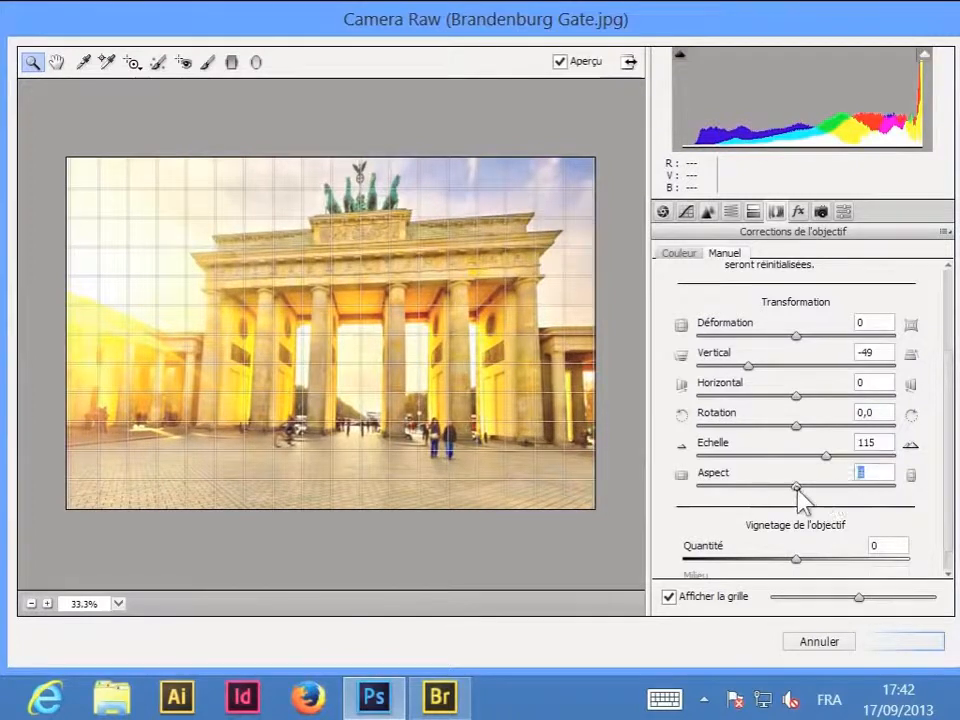
{"action": "mouse_move", "coordinate": [797, 495]}
{"action": "left_mouse_down"}
{"action": "mouse_move", "coordinate": [842, 495]}
{"action": "mouse_move", "coordinate": [786, 497]}
{"action": "left_mouse_up"}
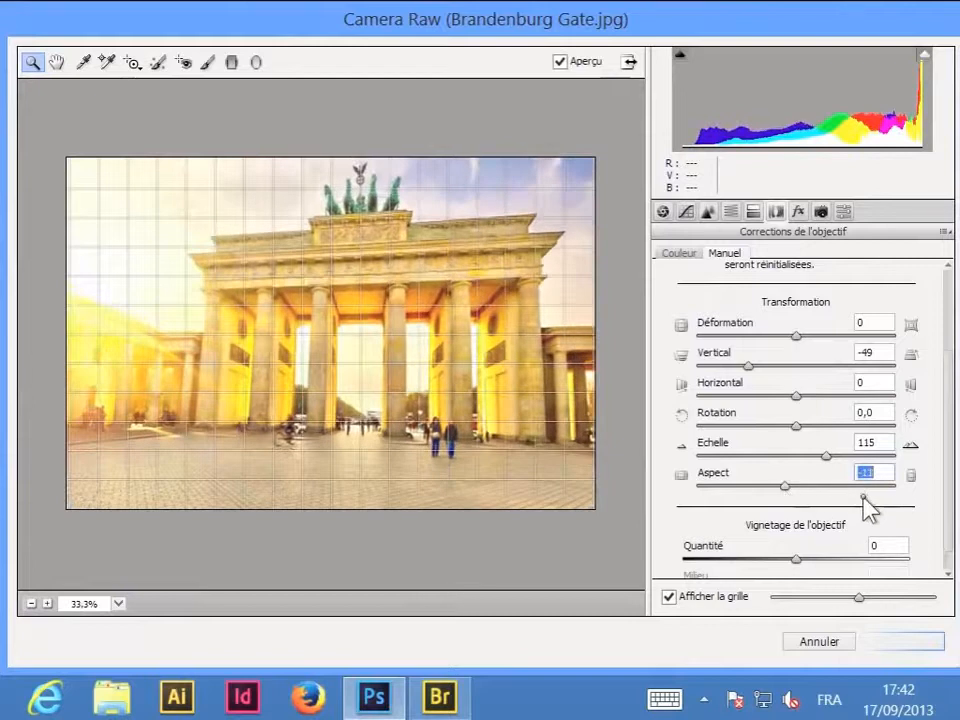
{"action": "type", "text": "0"}
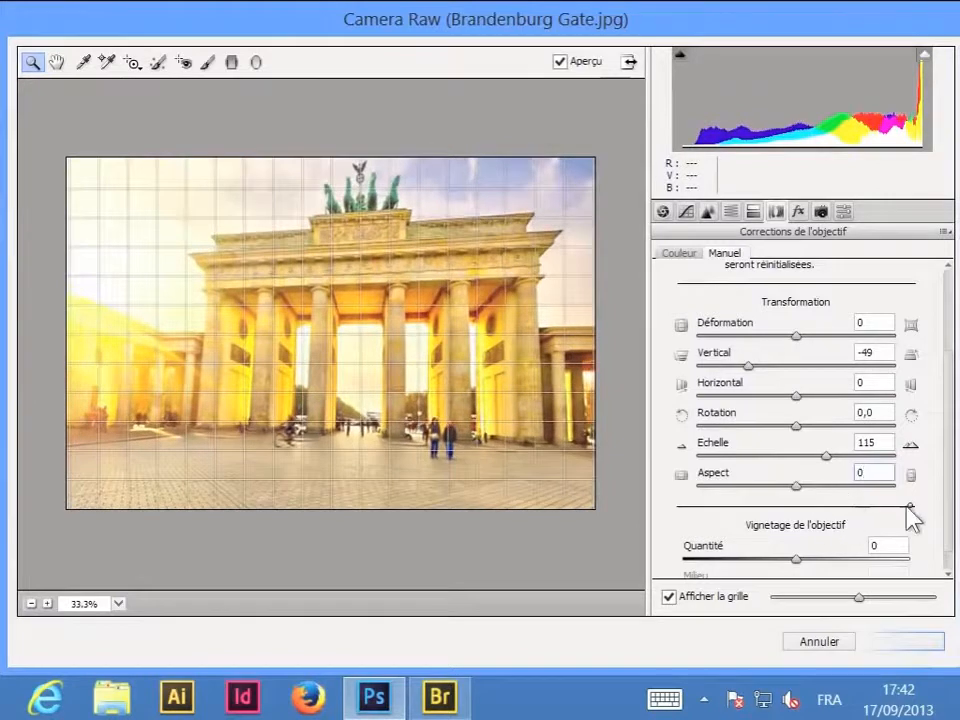
- Try the automatic, level-only, vertical and full (Complet) Rectitude corrections in turn on the photo
{"action": "scroll", "coordinate": [915, 516], "scroll_direction": "up", "scroll_amount": 3}
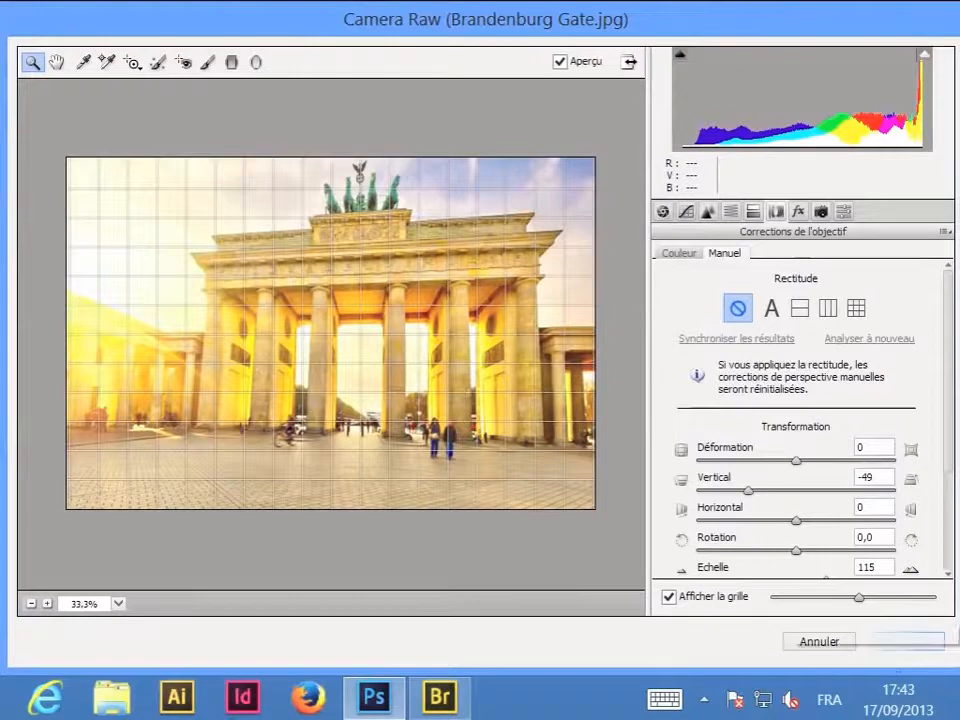
{"action": "left_click", "coordinate": [771, 310]}
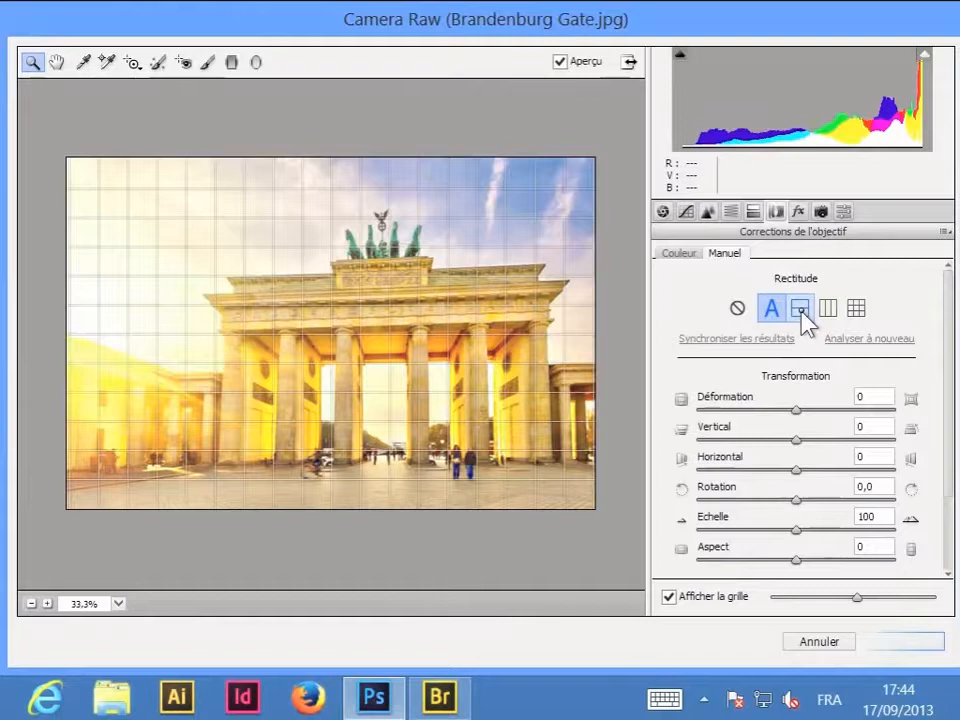
{"action": "left_click", "coordinate": [801, 313]}
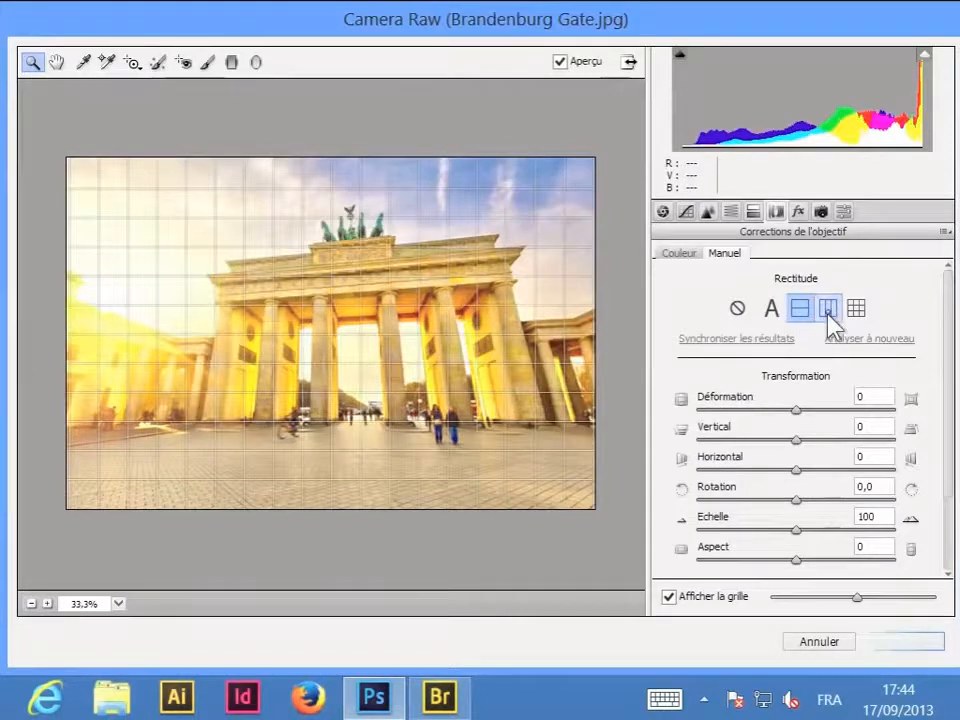
{"action": "left_click", "coordinate": [829, 312]}
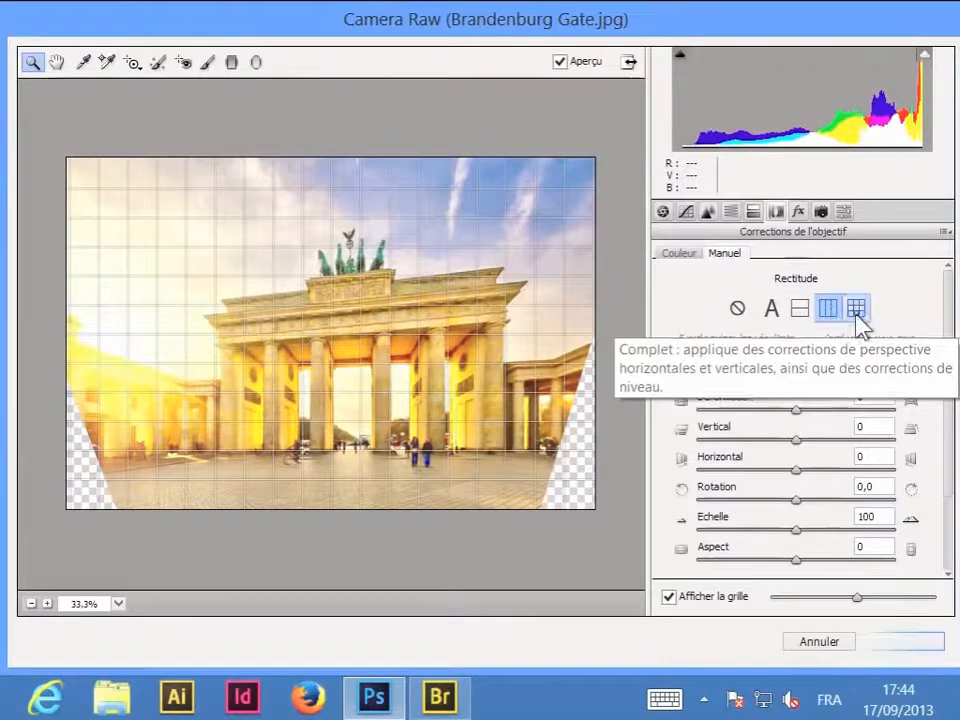
{"action": "left_click", "coordinate": [857, 312]}
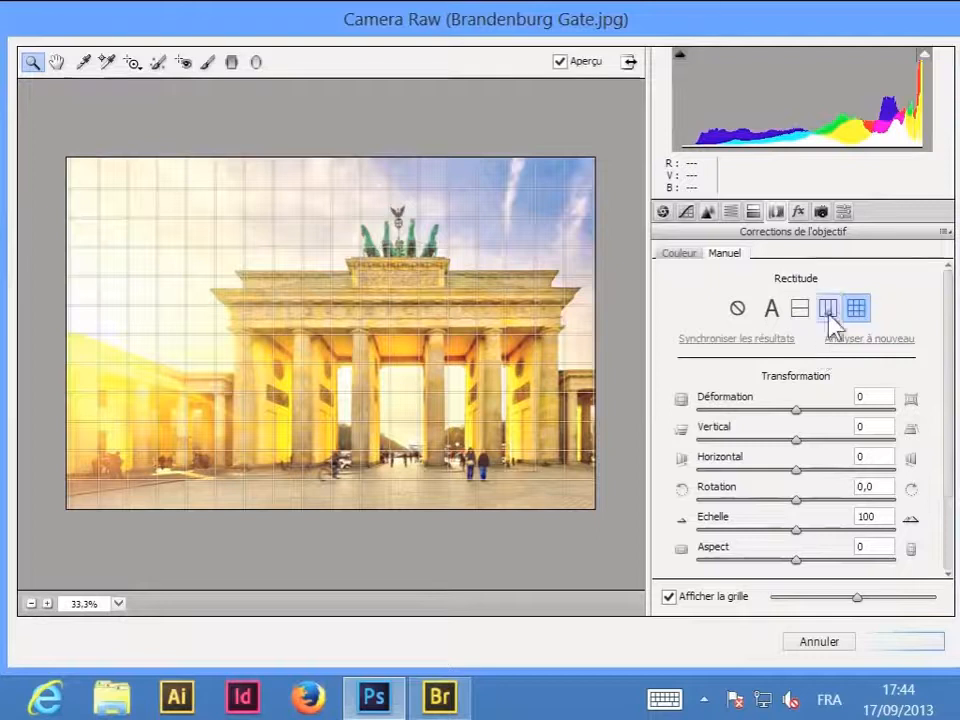
- Recheck the vertical and level-only corrections, choose the automatic Rectitude correction, and apply the Camera Raw filter
{"action": "left_click", "coordinate": [828, 310]}
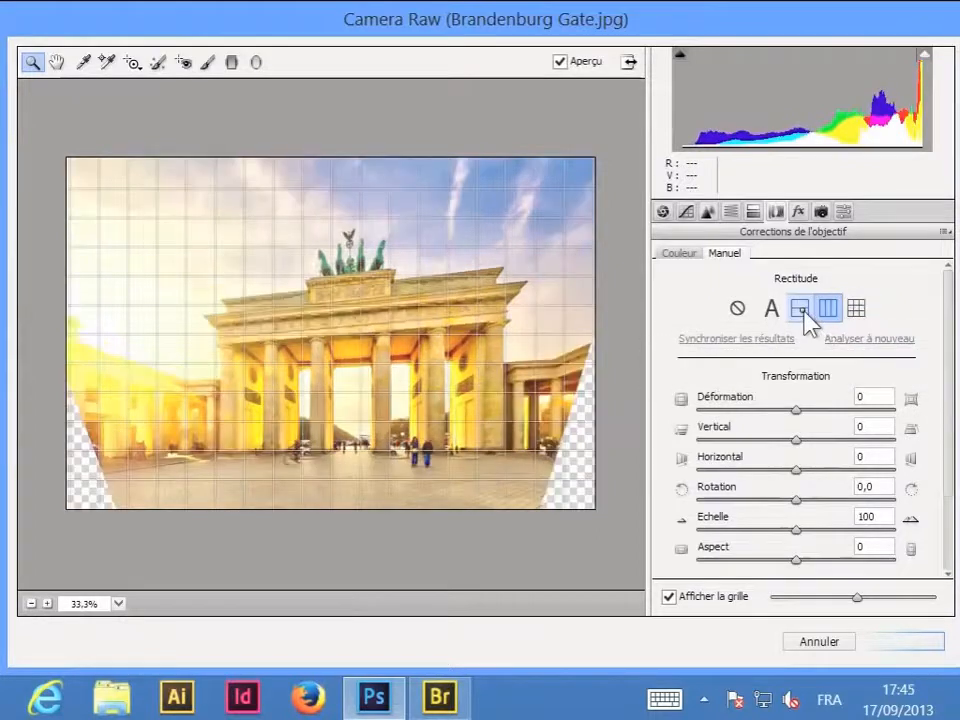
{"action": "left_click", "coordinate": [799, 309]}
{"action": "left_click", "coordinate": [779, 311]}
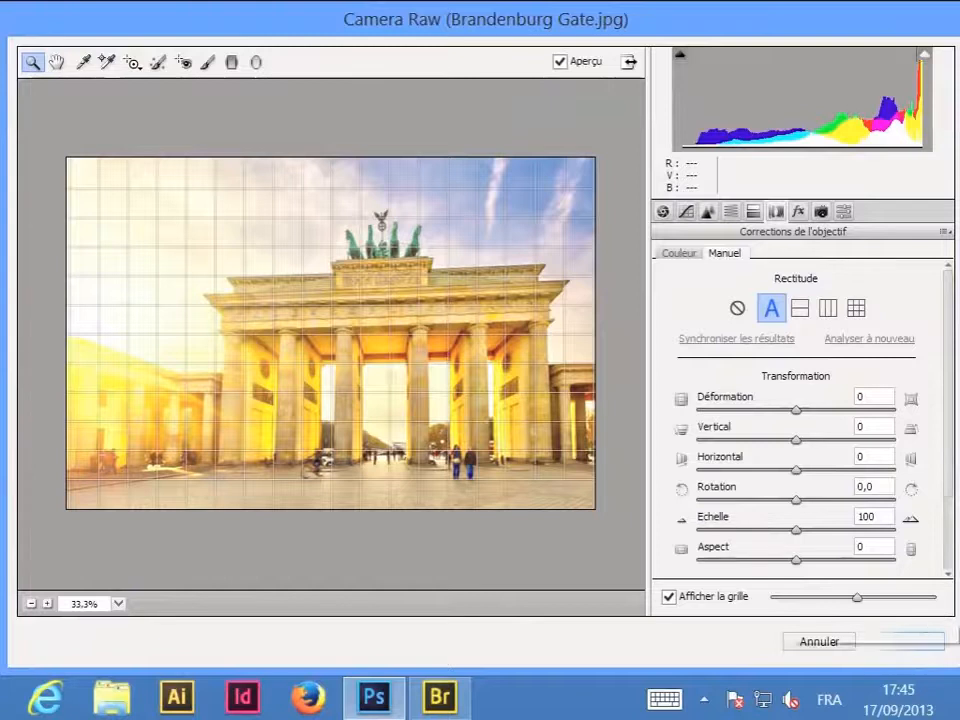
{"action": "left_click", "coordinate": [920, 641]}
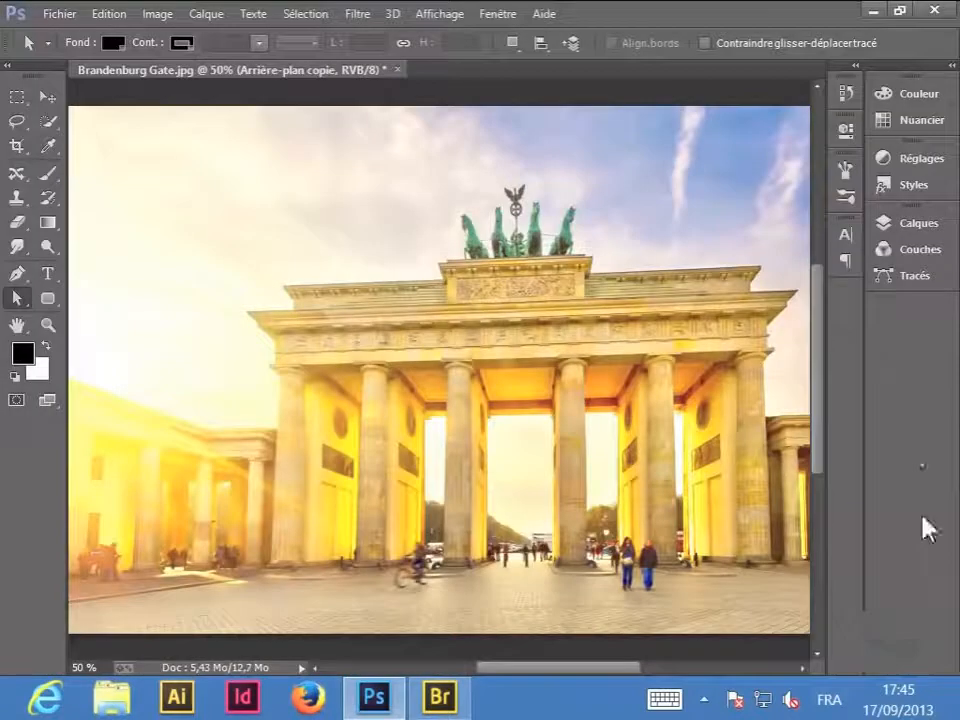
- Compare the photo before and after correction by hiding and reshowing the Arrière-plan copie layer
{"action": "left_click", "coordinate": [920, 223]}
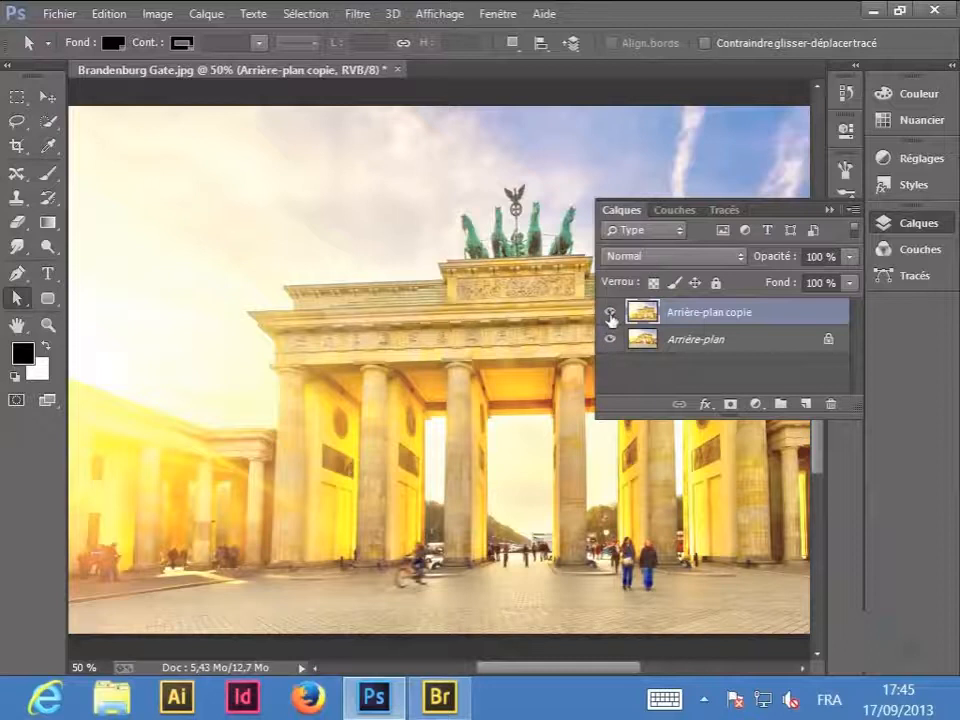
{"action": "left_click", "coordinate": [611, 312]}
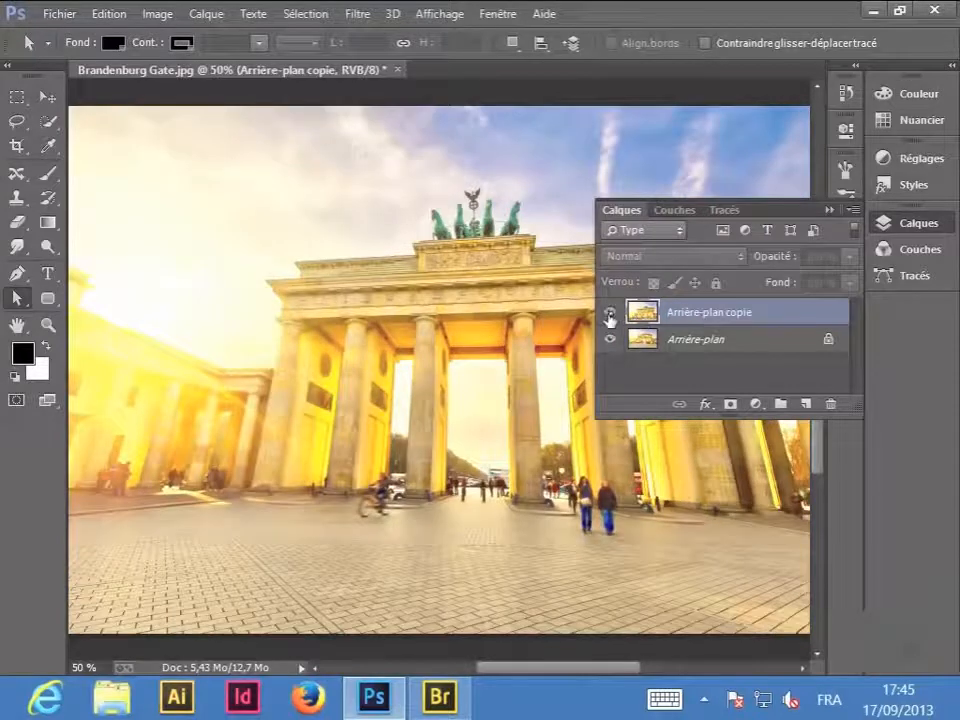
{"action": "left_click", "coordinate": [610, 312]}
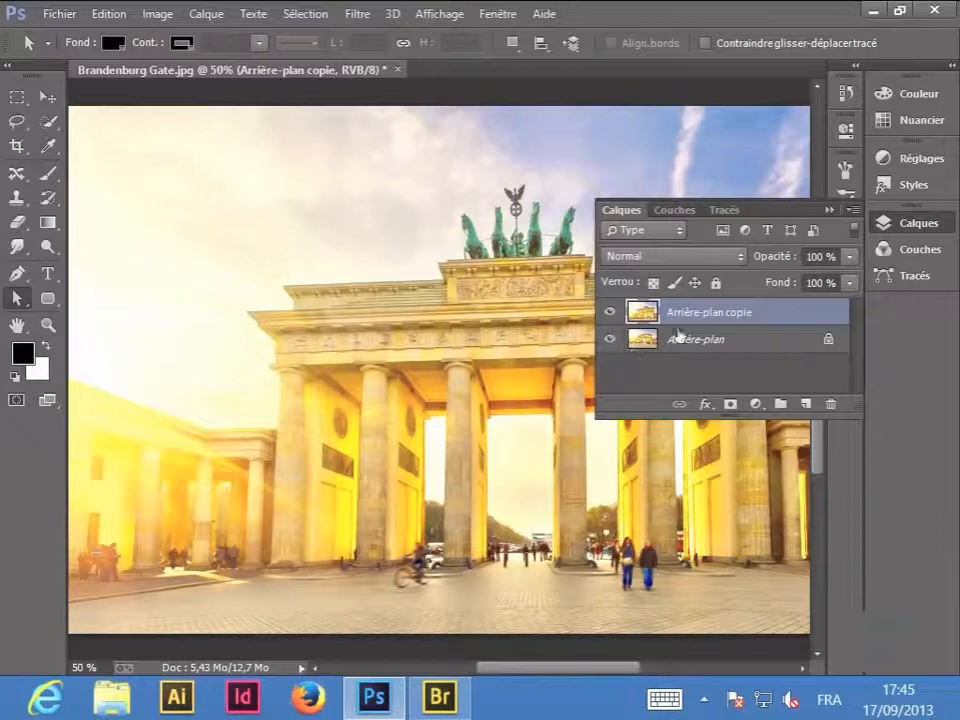
{"action": "left_click", "coordinate": [891, 232]}
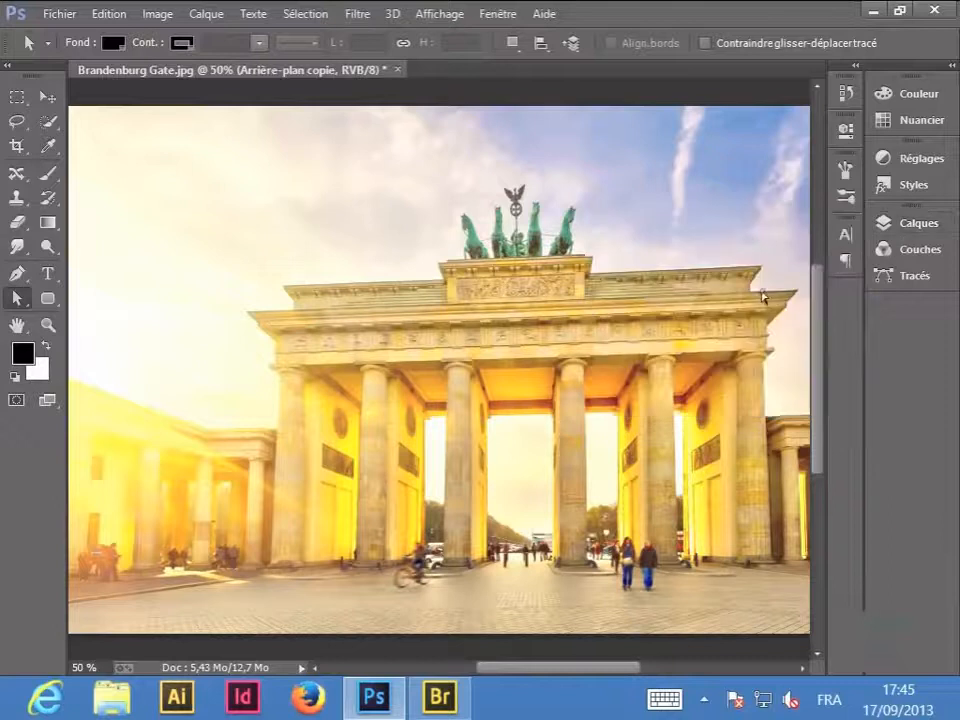